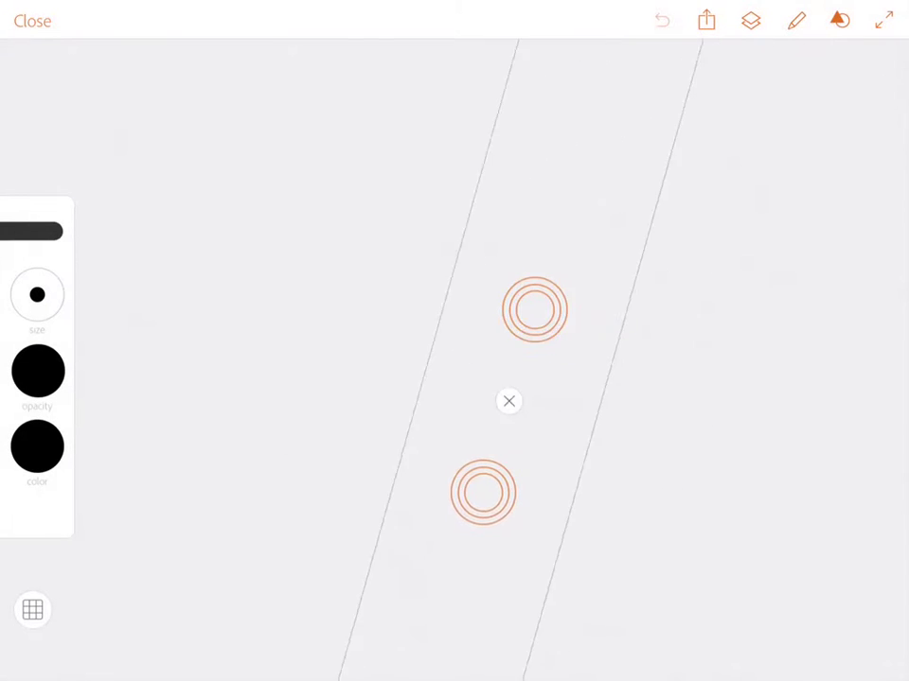
Stand the straight-edge upright and draw a thick and a thinner black vertical line beside it
left_click_drag(582, 497, 479, 513)
left_click_drag(388, 142, 388, 516)
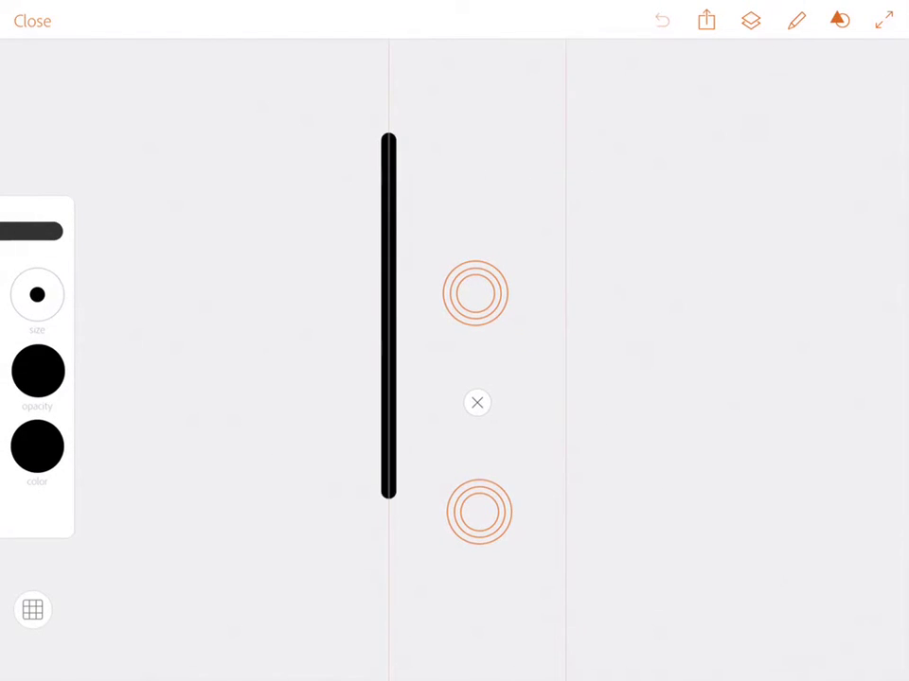
left_click_drag(467, 119, 467, 525)
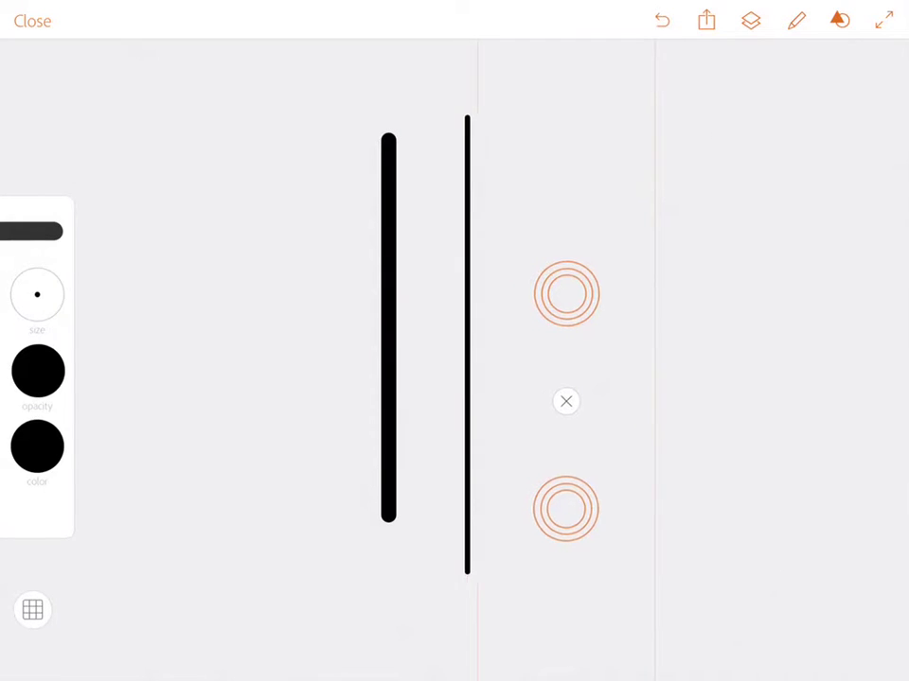
left_click_drag(555, 511, 575, 508)
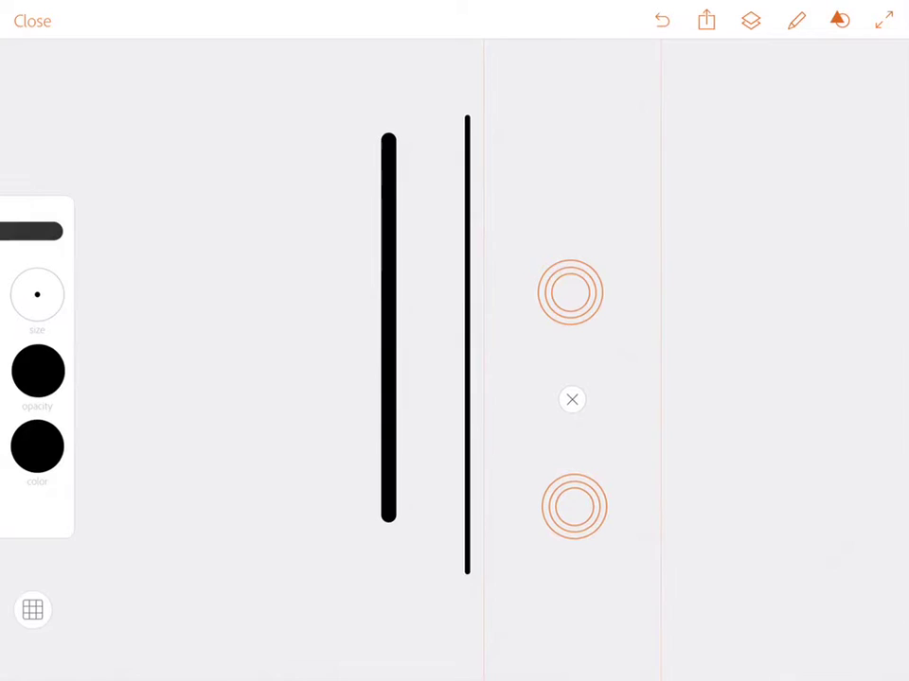
Swap the straight-edge for an enlarged triangle stencil placed against the black line
left_click(570, 292)
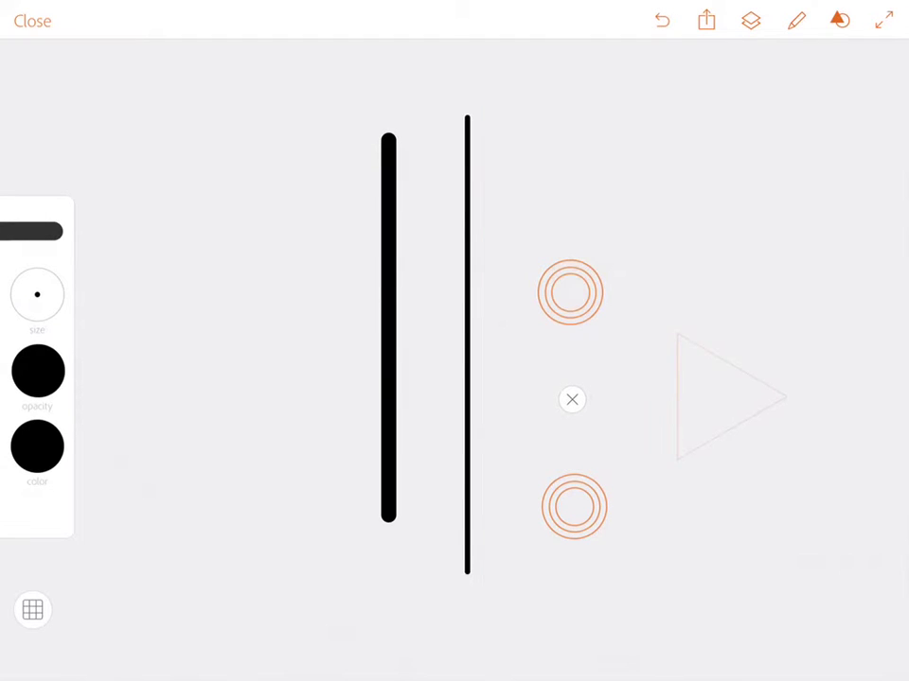
left_click_drag(570, 292, 569, 293)
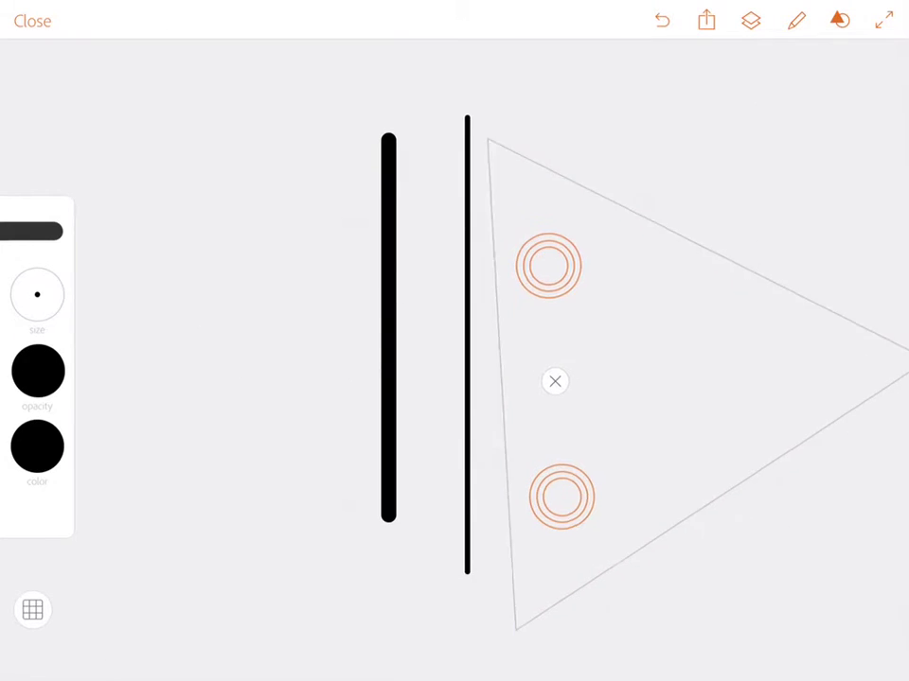
left_click_drag(571, 399, 538, 359)
Draw a red line and then an orange line along the triangle's edge
left_click_drag(499, 577, 470, 156)
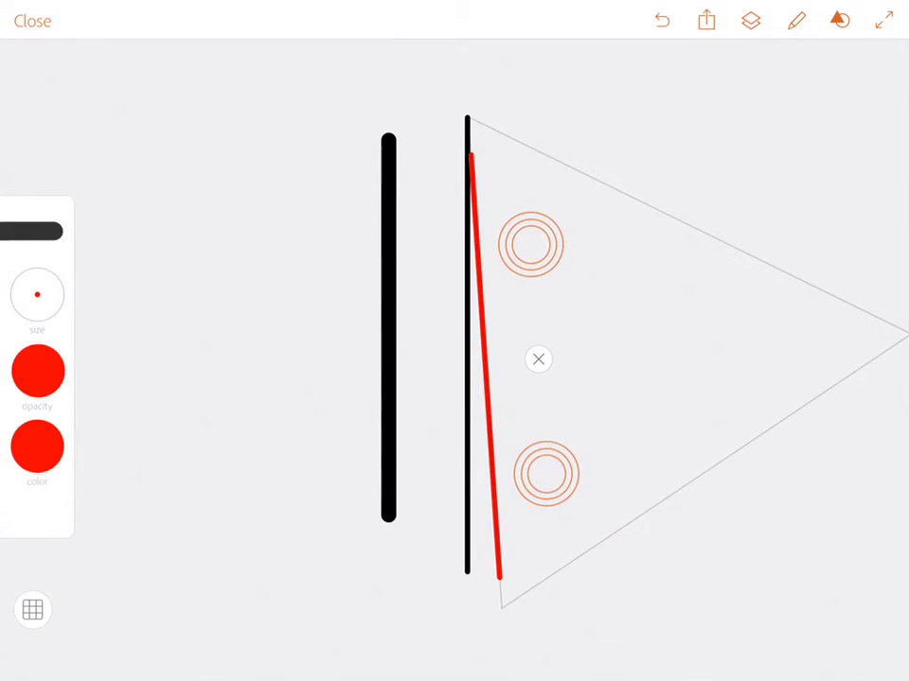
left_click(38, 447)
left_click_drag(519, 568, 490, 303)
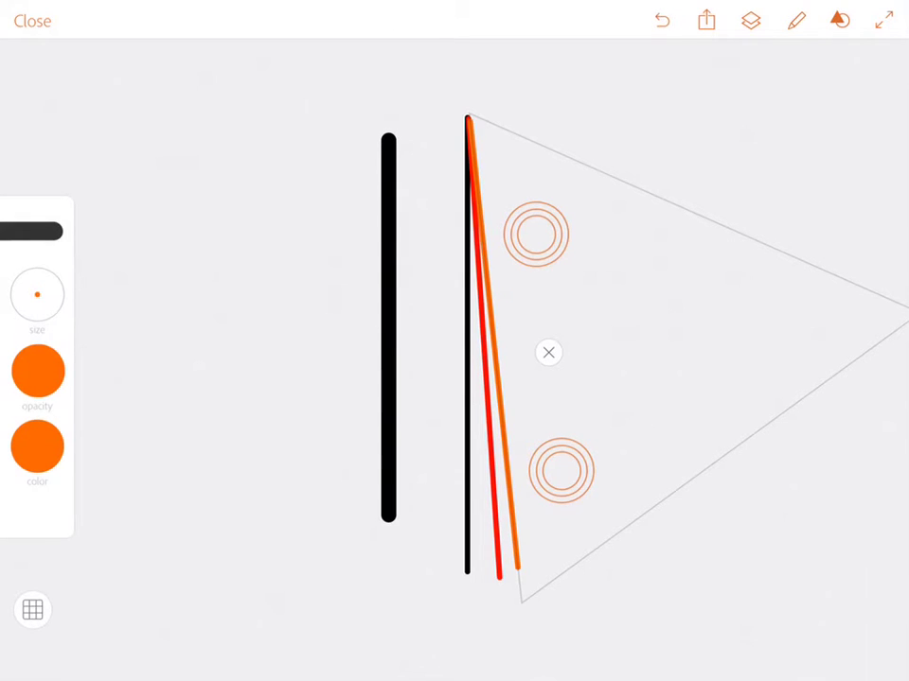
Turn on the perspective grid with its vanishing point at the lines' apex
left_click(33, 609)
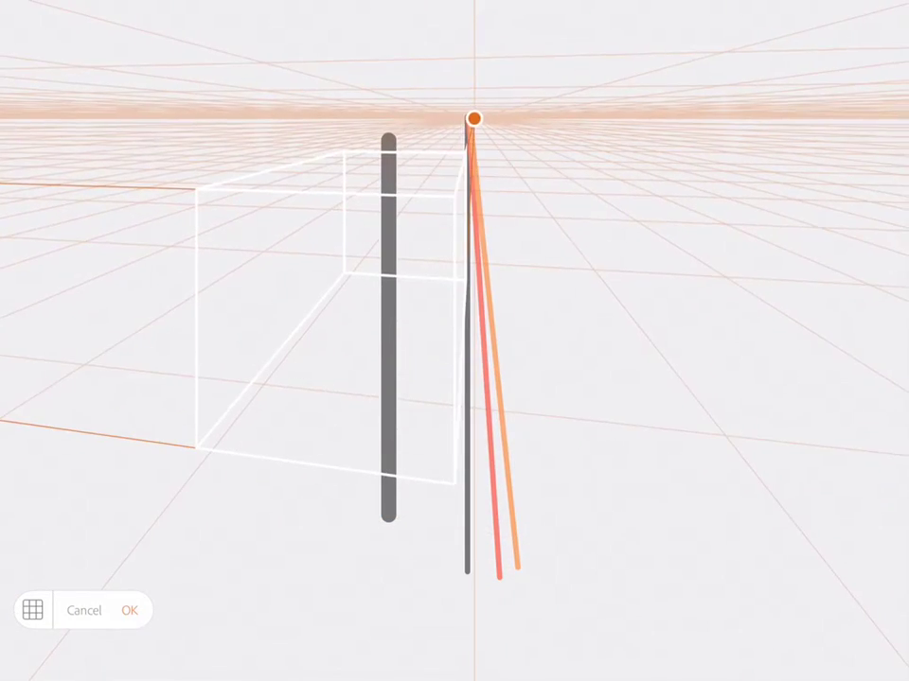
left_click(129, 610)
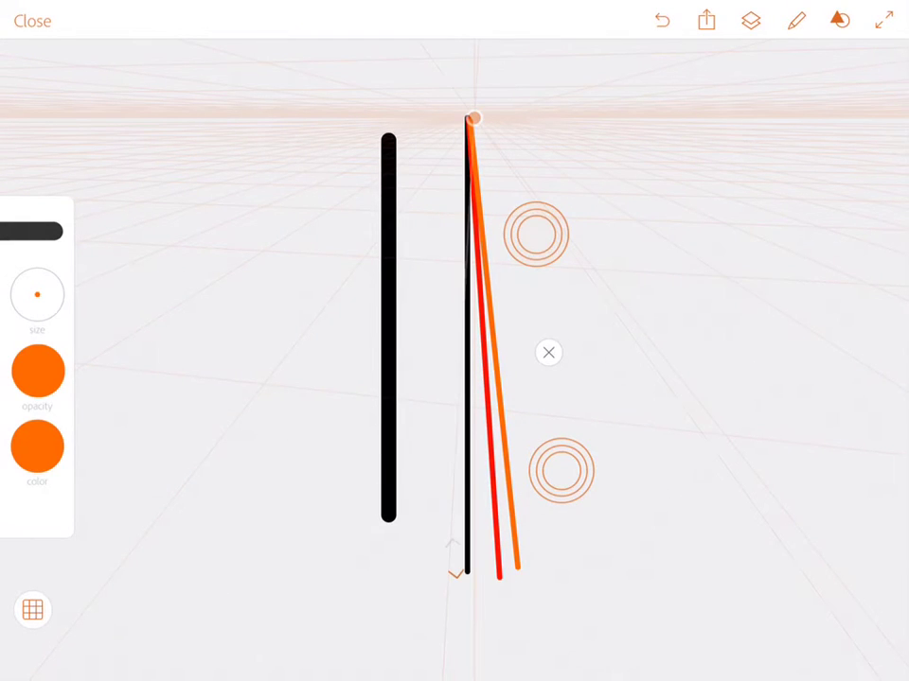
Shift the perspective guide right and draw three green lines from the vanishing point
mouse_move(548, 353)
left_mouse_down()
mouse_move(727, 359)
mouse_move(643, 372)
left_mouse_up()
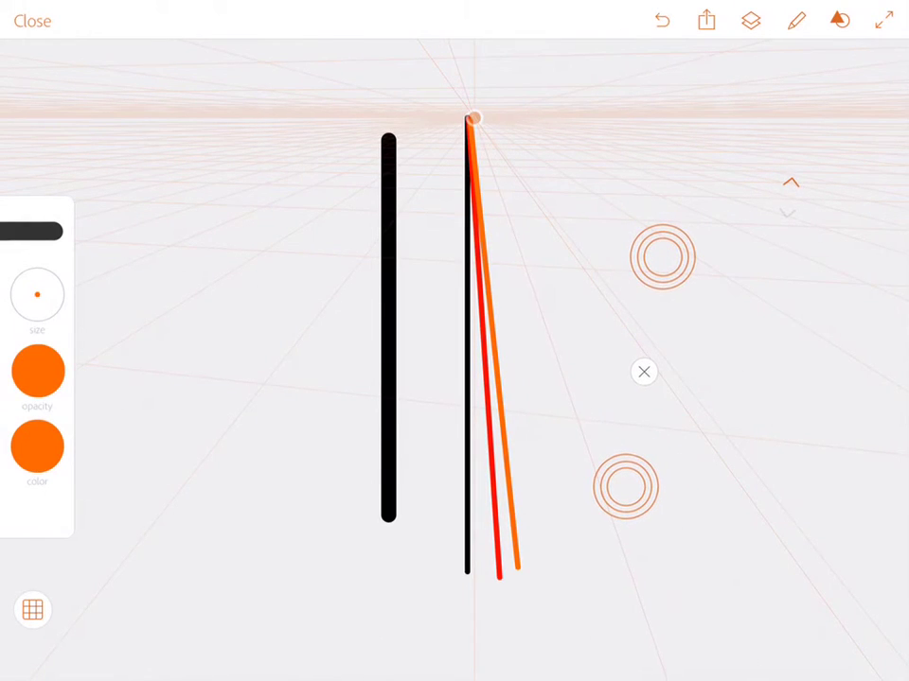
left_click_drag(473, 119, 757, 507)
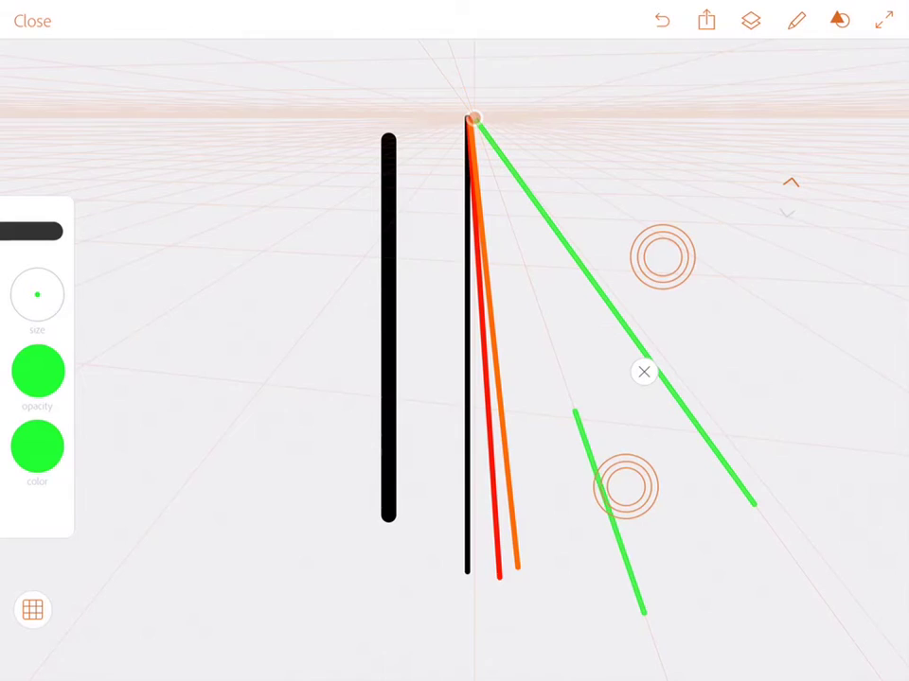
left_click_drag(578, 416, 643, 615)
left_click_drag(644, 372, 670, 371)
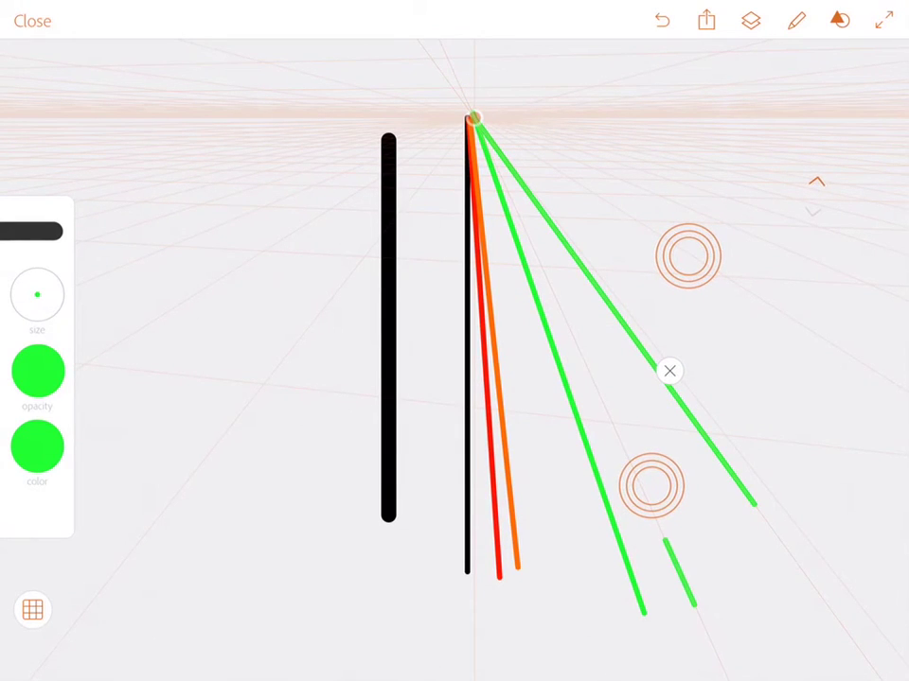
left_click_drag(682, 587, 474, 119)
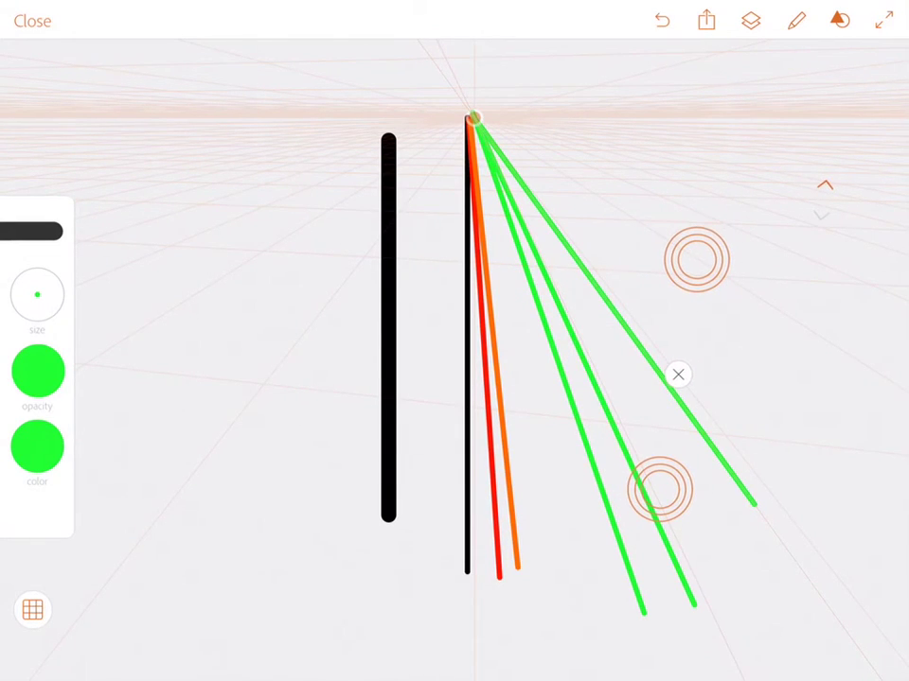
Switch the brush colour to orange and draw an orange line from the vanishing point
left_click(37, 448)
left_click(289, 318)
left_click(568, 283)
mouse_move(724, 642)
left_mouse_down()
mouse_move(498, 173)
mouse_move(748, 642)
left_mouse_up()
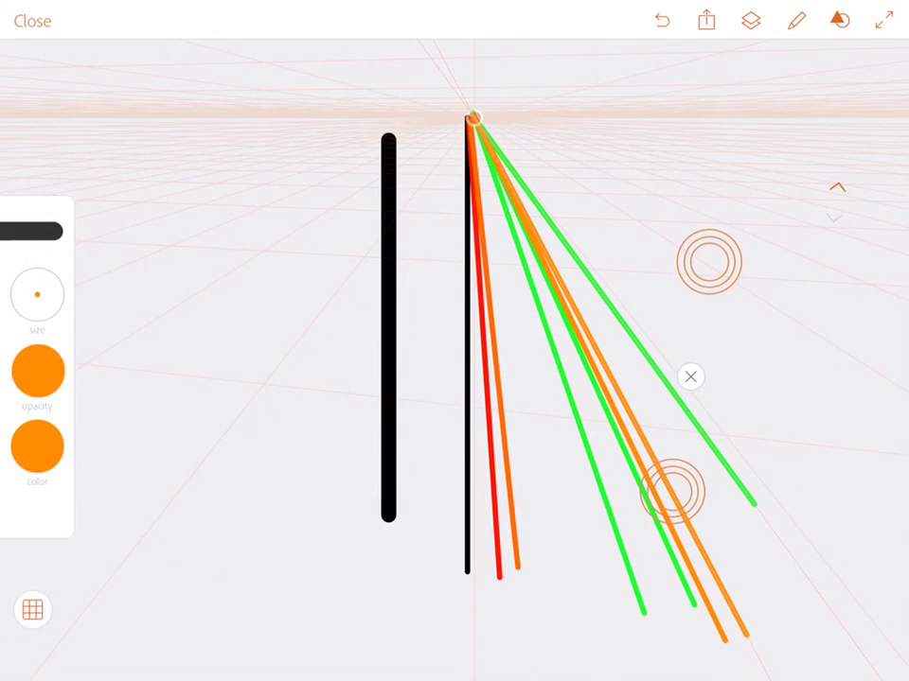
Nudge the guide right, switch to blue, and draw a thin blue line
left_click_drag(709, 262, 717, 266)
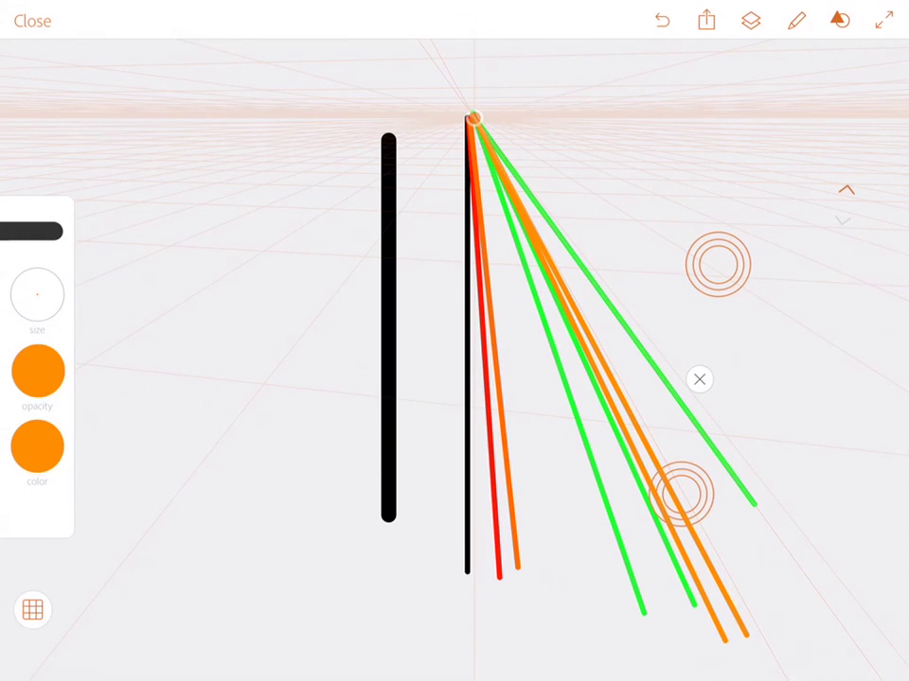
left_click(37, 447)
left_click(224, 516)
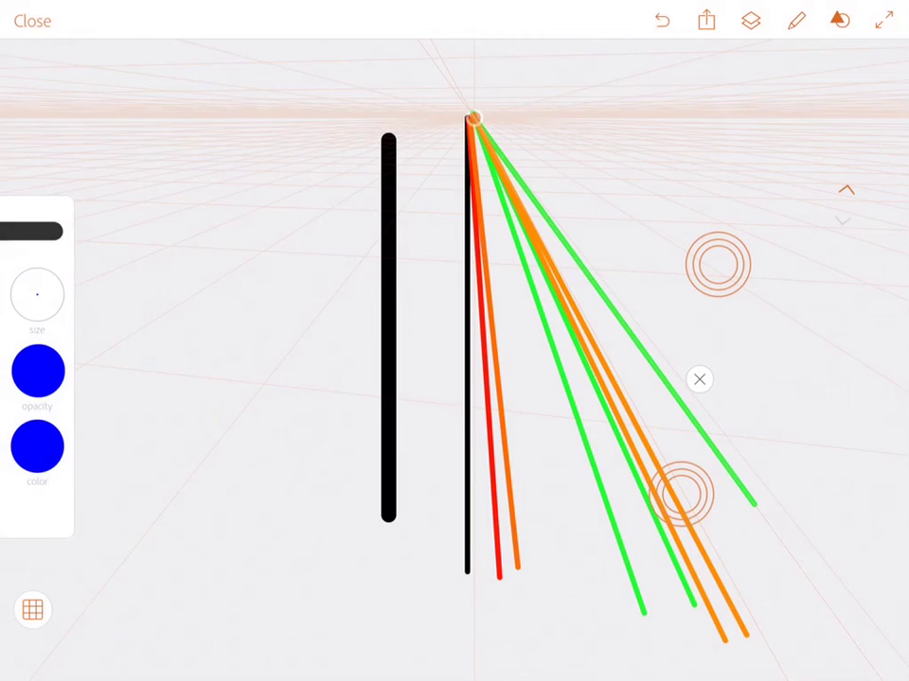
left_click_drag(717, 264, 723, 266)
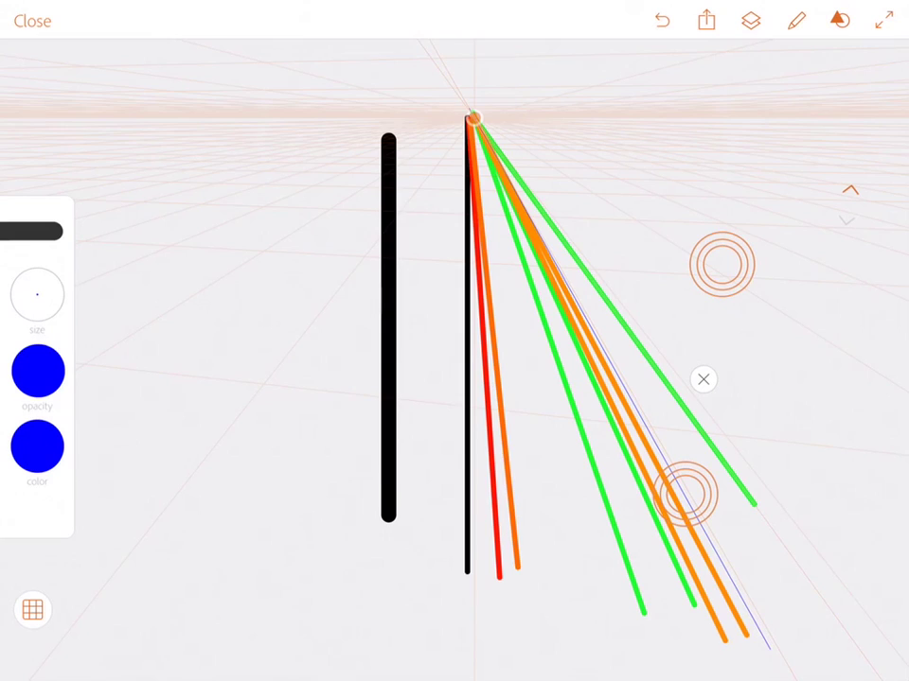